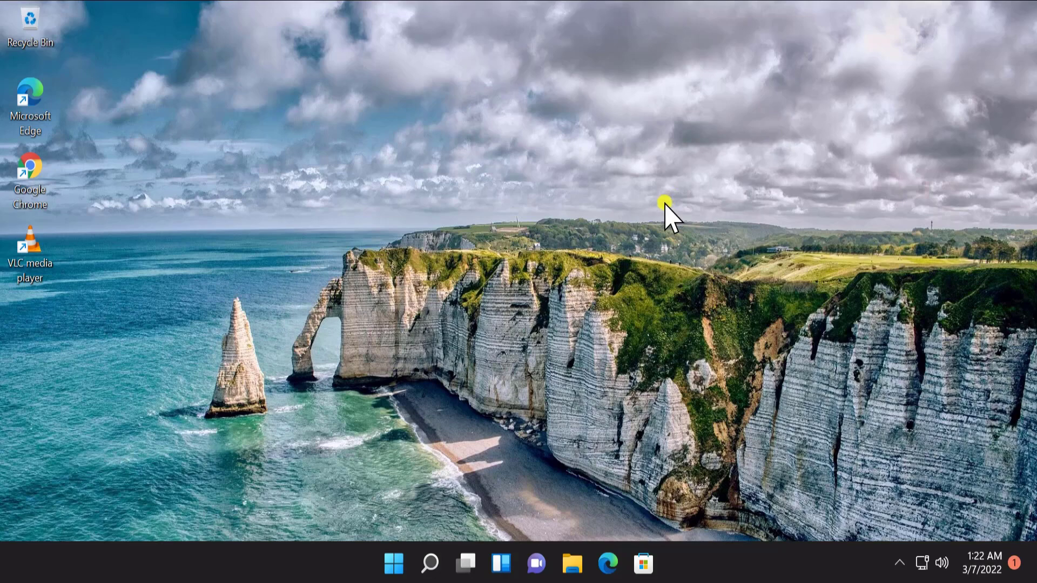
- Open Settings from Start's pinned apps and scroll the System page down to About
{"action": "left_click", "coordinate": [393, 565]}
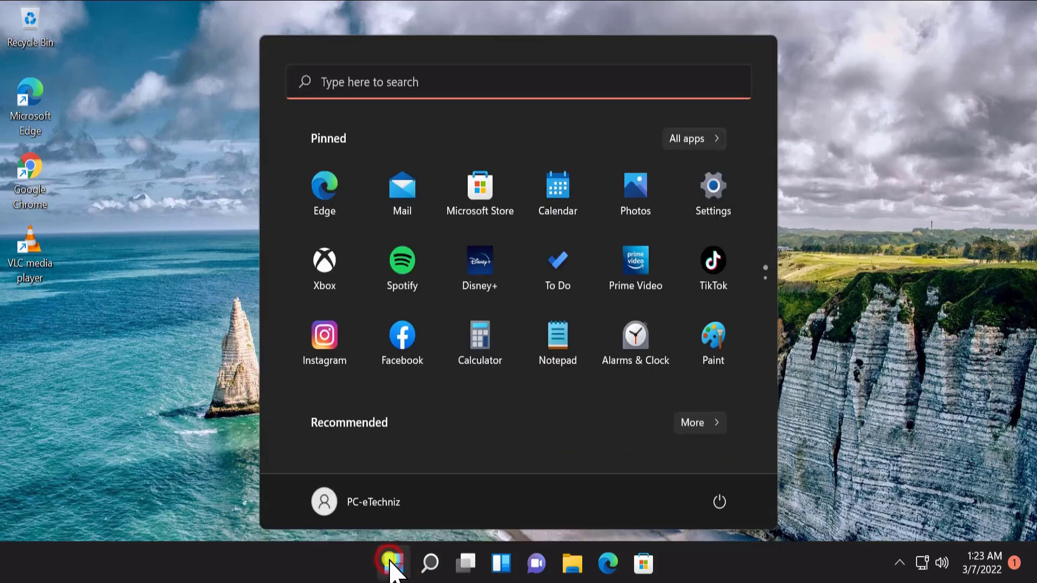
{"action": "left_click", "coordinate": [711, 214]}
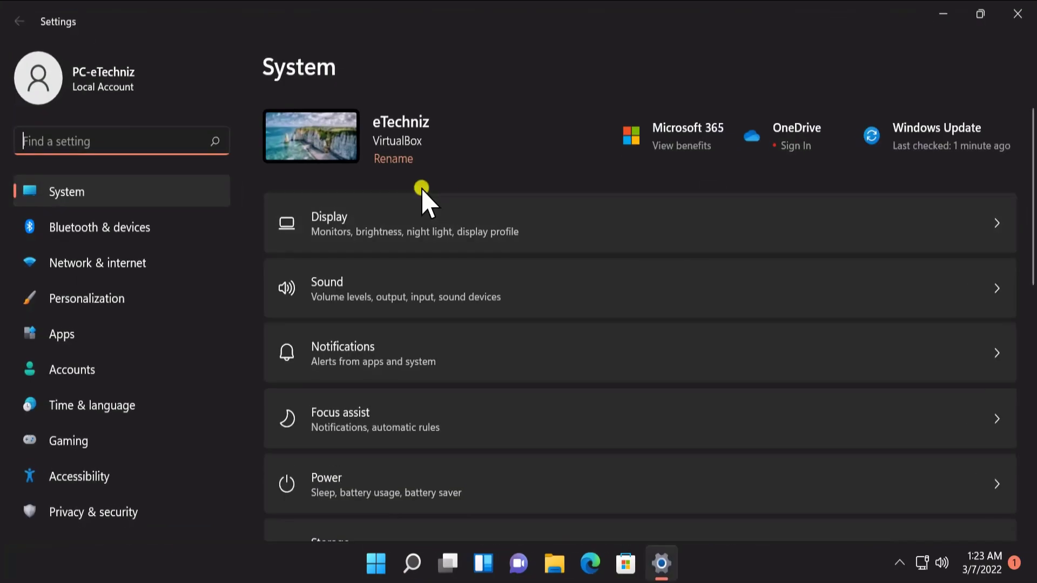
{"action": "scroll", "coordinate": [579, 178], "scroll_direction": "down", "scroll_amount": 10}
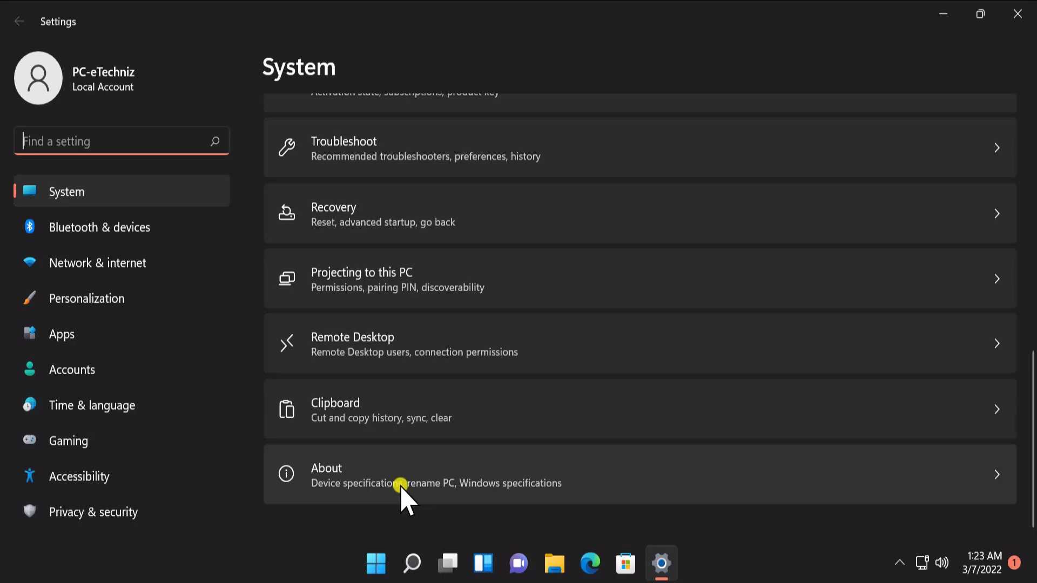
- Open About and highlight the 64-bit system type and the Windows version 21H2
{"action": "left_click", "coordinate": [415, 481]}
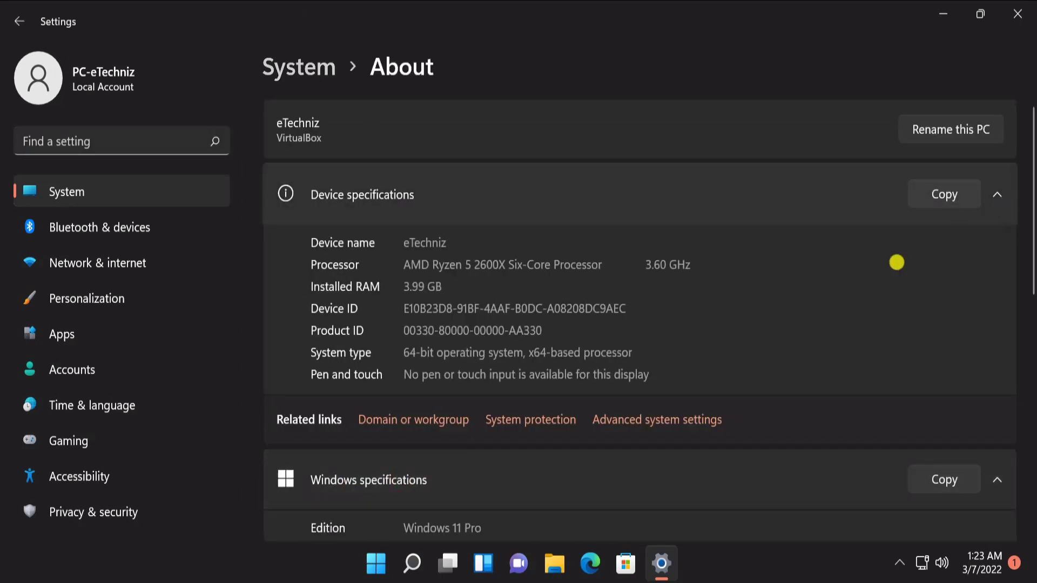
{"action": "scroll", "coordinate": [897, 262], "scroll_direction": "down", "scroll_amount": 3}
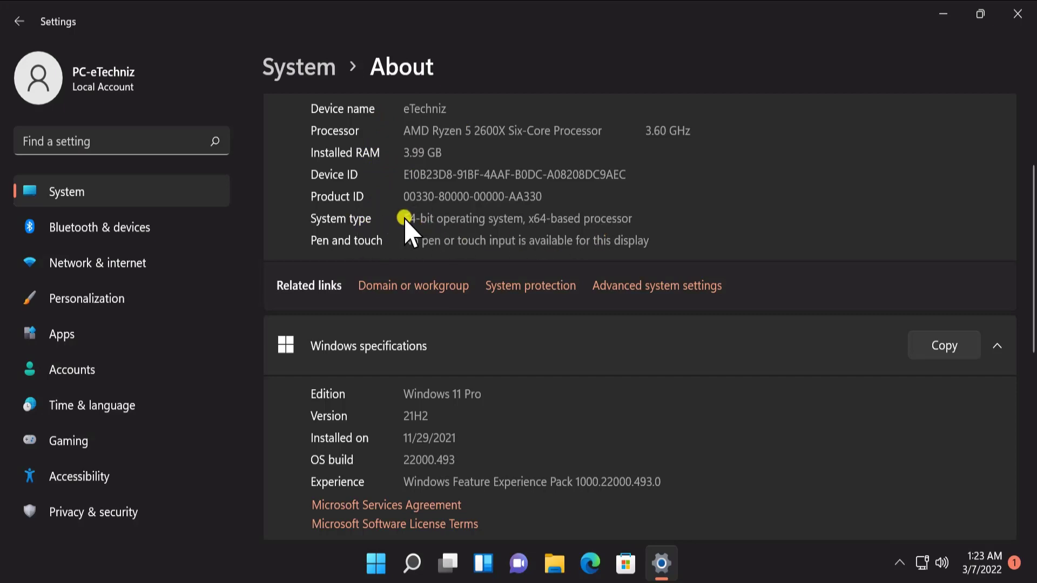
{"action": "left_click_drag", "start_coordinate": [407, 218], "coordinate": [594, 220]}
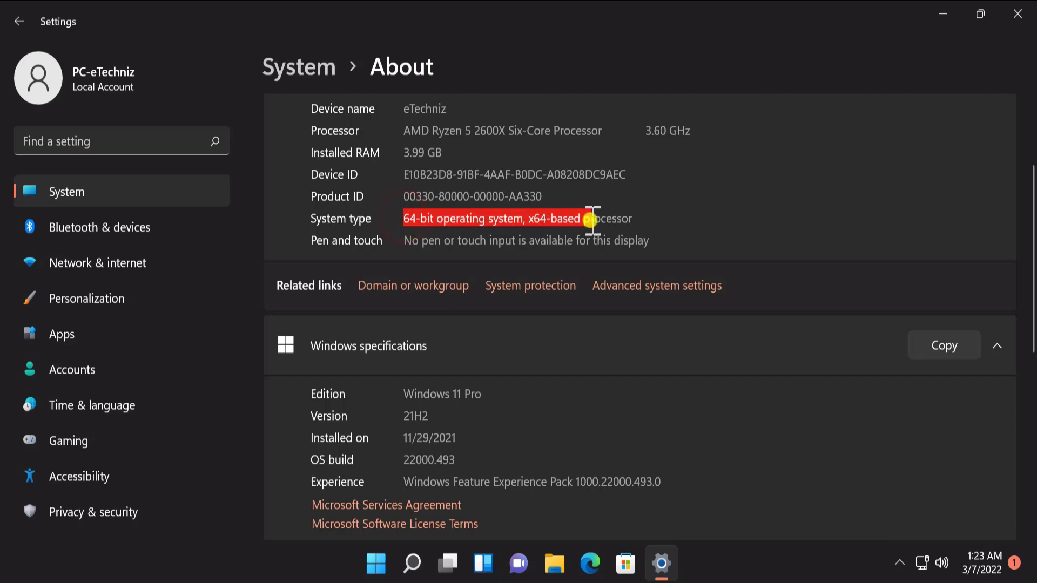
{"action": "left_click", "coordinate": [677, 225]}
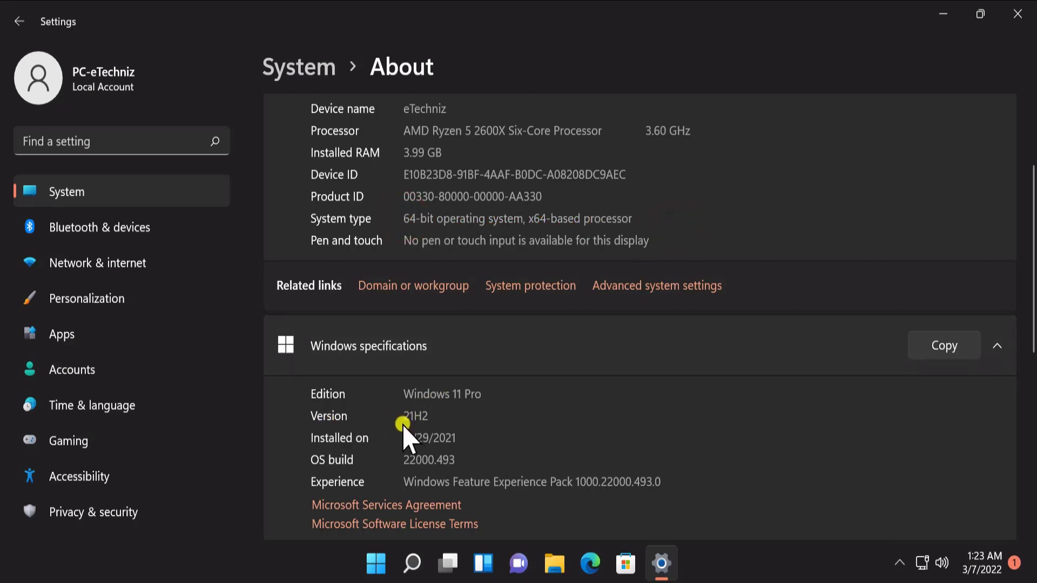
{"action": "left_click_drag", "start_coordinate": [404, 416], "coordinate": [432, 416]}
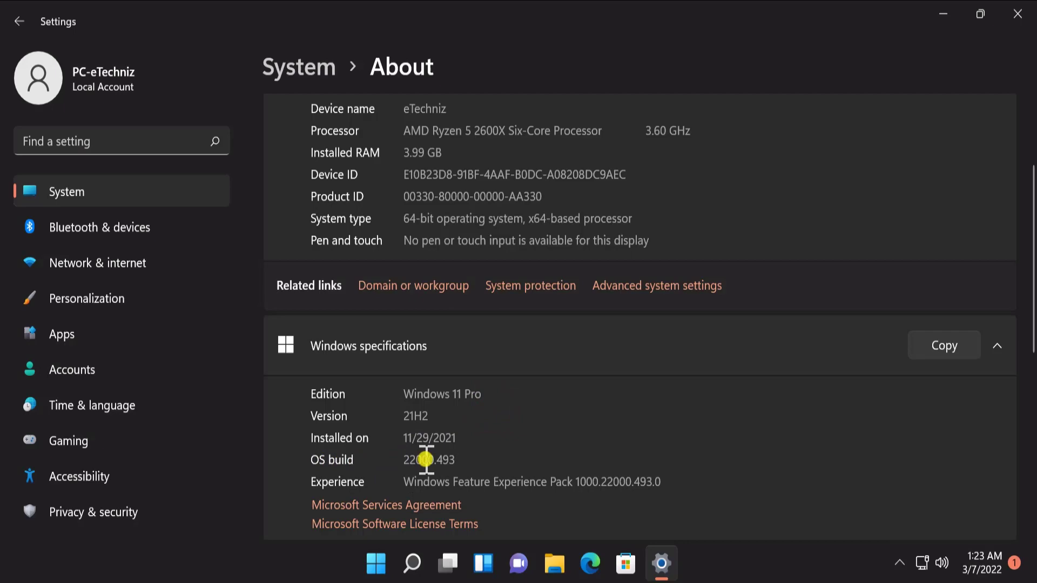
- Minimize Settings and launch Google Chrome from its desktop shortcut
{"action": "left_click", "coordinate": [947, 13]}
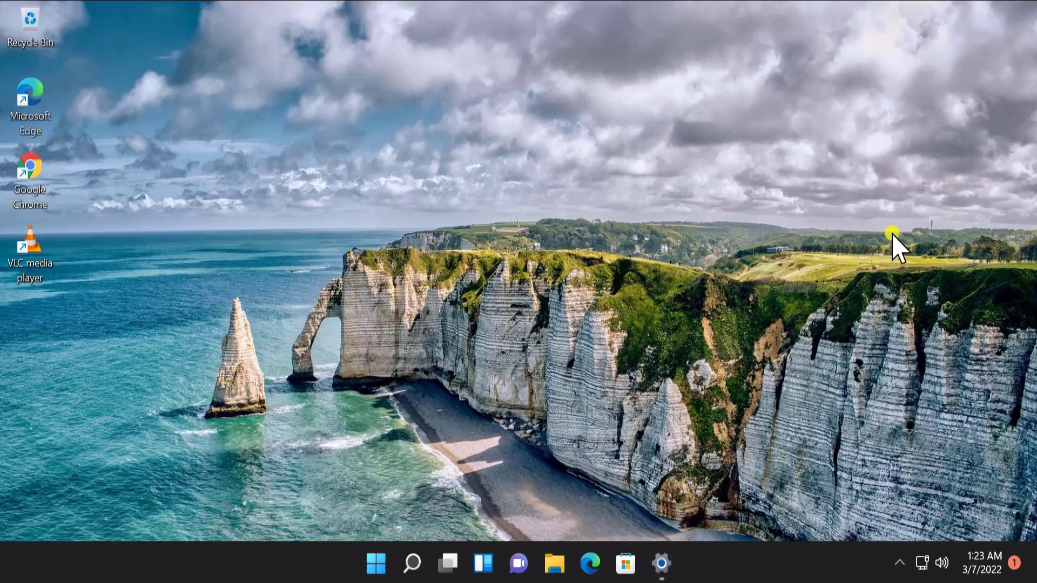
{"action": "double_click", "coordinate": [27, 190]}
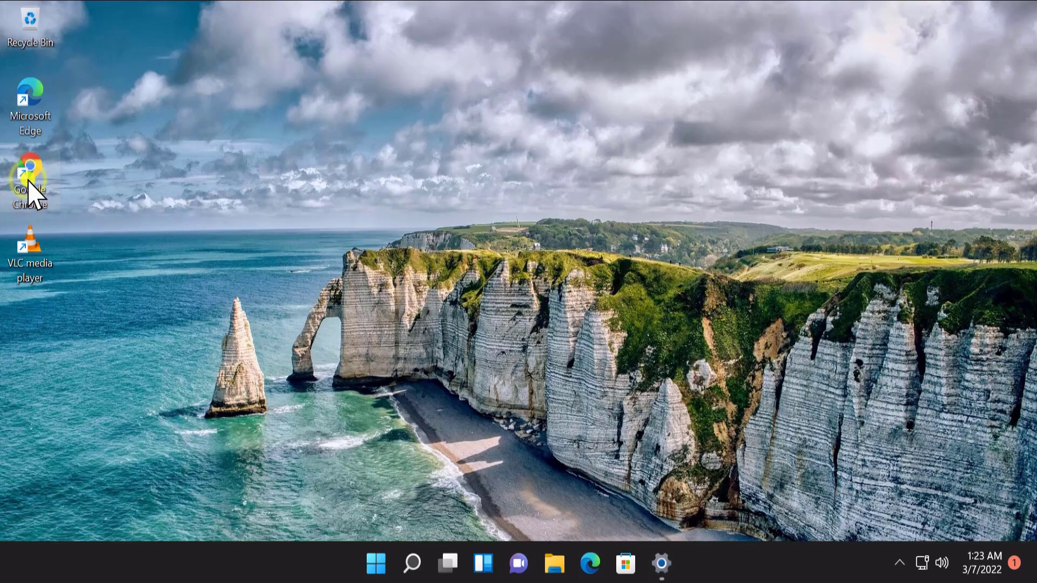
{"action": "right_click", "coordinate": [29, 183]}
{"action": "left_click", "coordinate": [162, 238]}
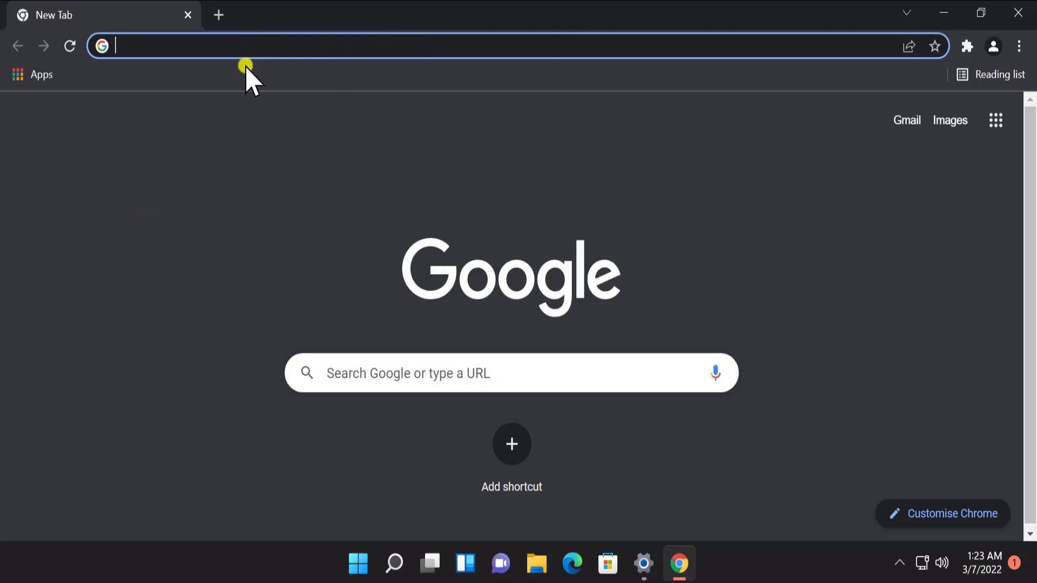
- Search Google for 'windows 11 update hist' and scroll through the update history results
{"action": "left_click", "coordinate": [256, 48]}
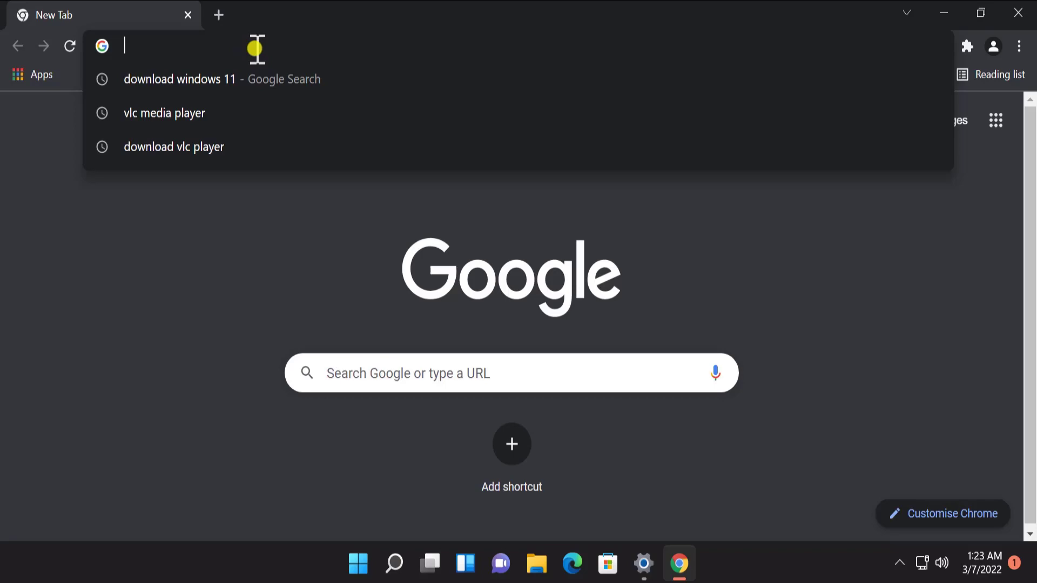
{"action": "type", "text": "windows"}
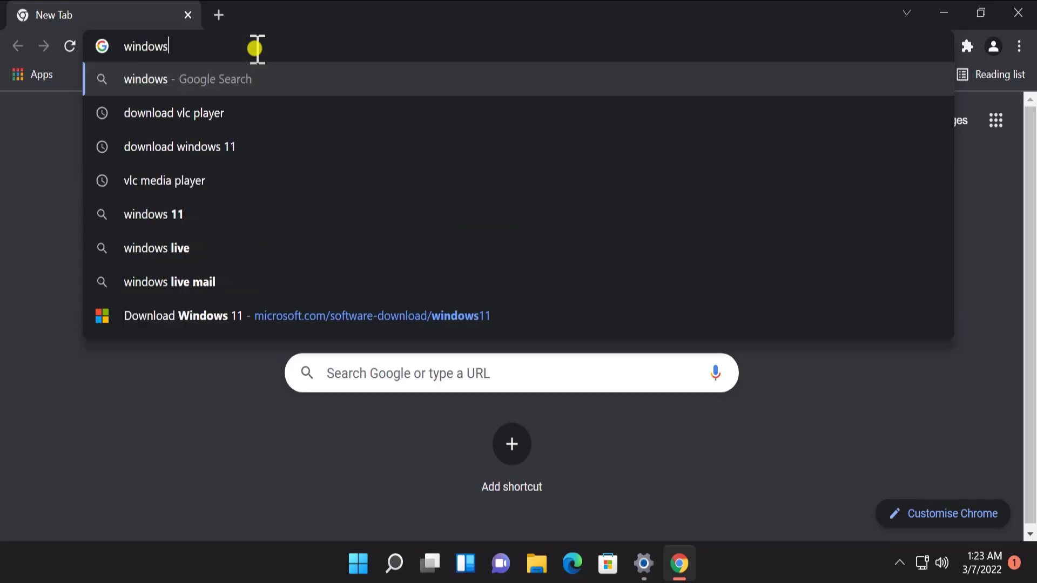
{"action": "type", "text": " 11 update hist"}
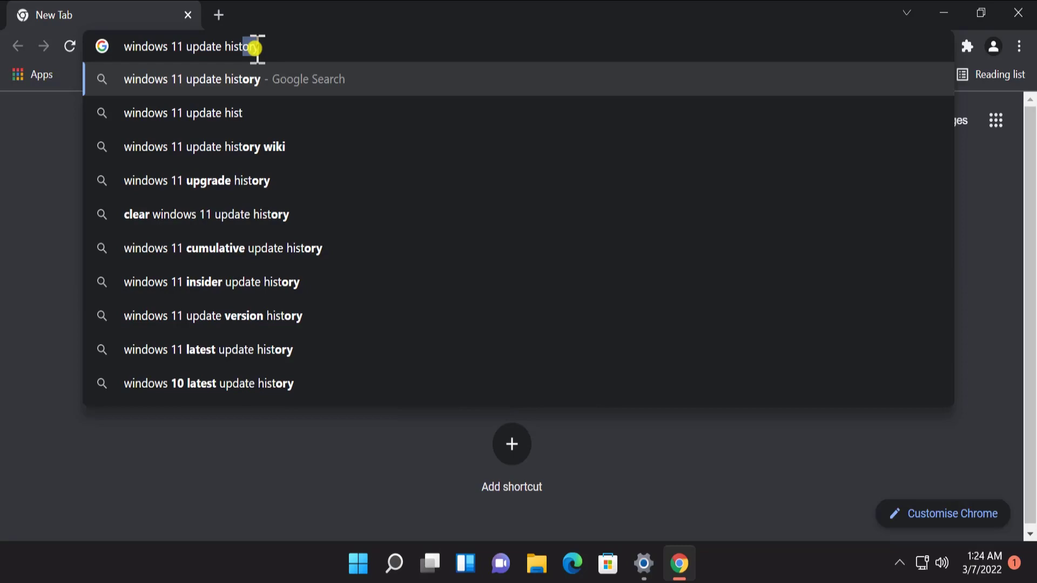
{"action": "key", "text": "Return"}
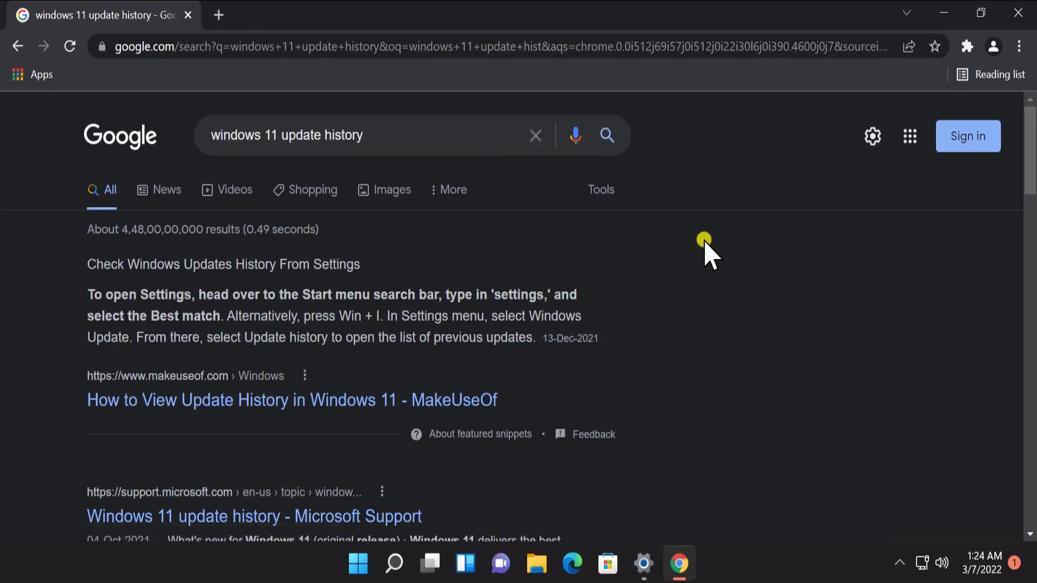
{"action": "scroll", "coordinate": [705, 241], "scroll_direction": "down", "scroll_amount": 3}
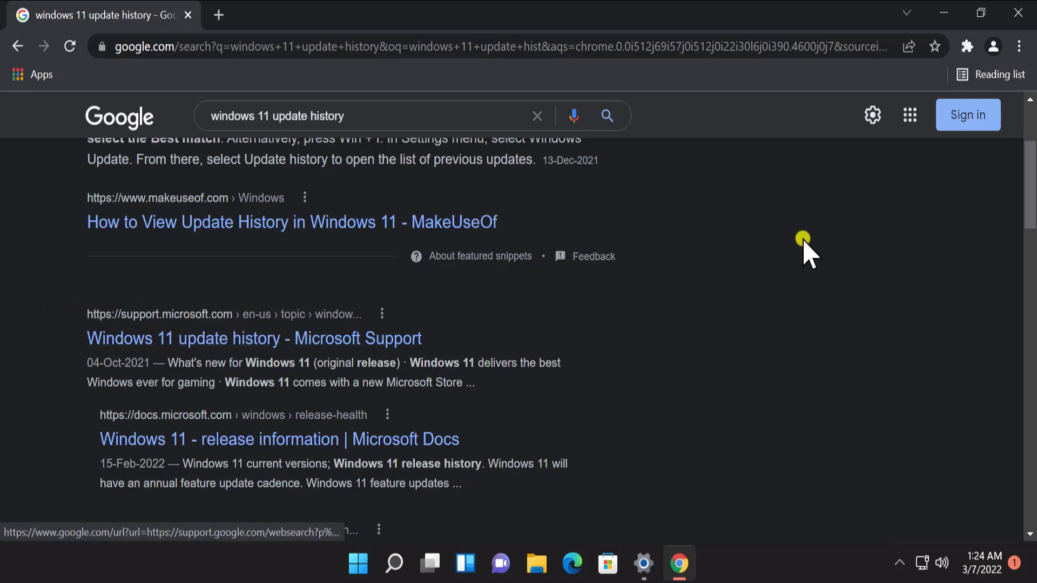
{"action": "scroll", "coordinate": [805, 240], "scroll_direction": "down", "scroll_amount": 1}
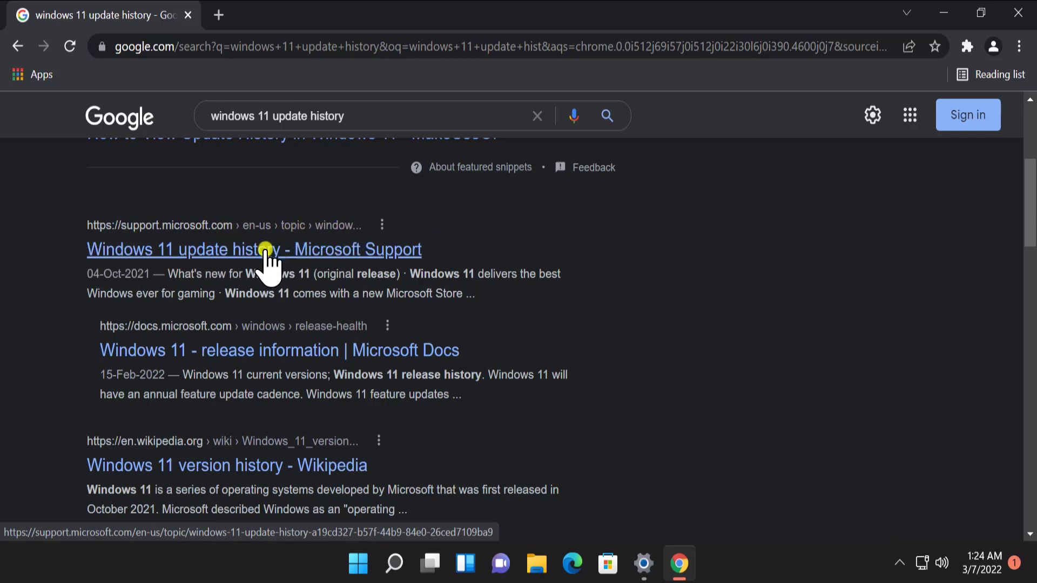
- Open Microsoft Support's Windows 11 update history page and compare it with this PC's OS build
{"action": "left_click", "coordinate": [394, 252]}
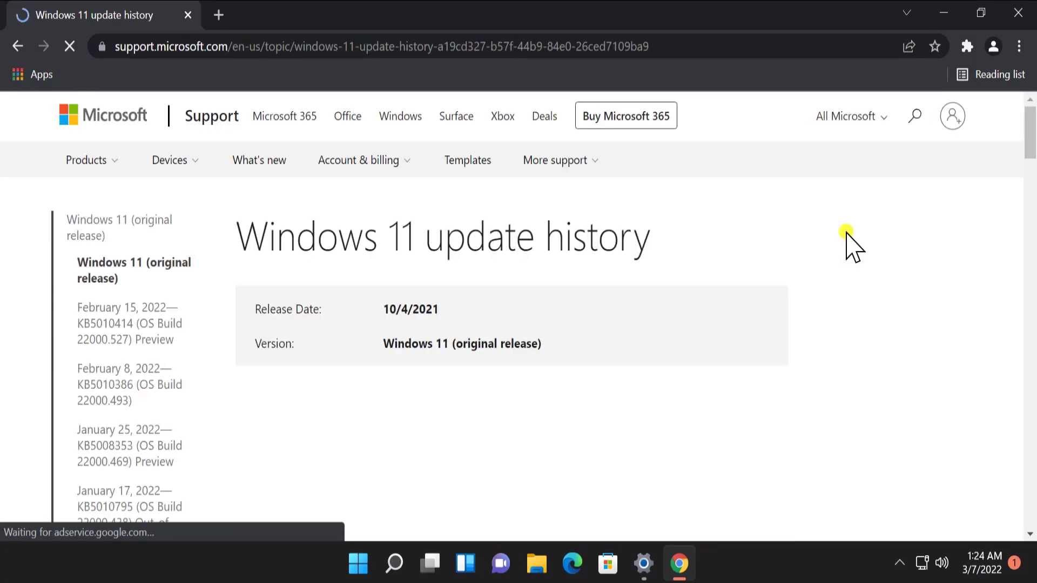
{"action": "scroll", "coordinate": [847, 243], "scroll_direction": "down", "scroll_amount": 2}
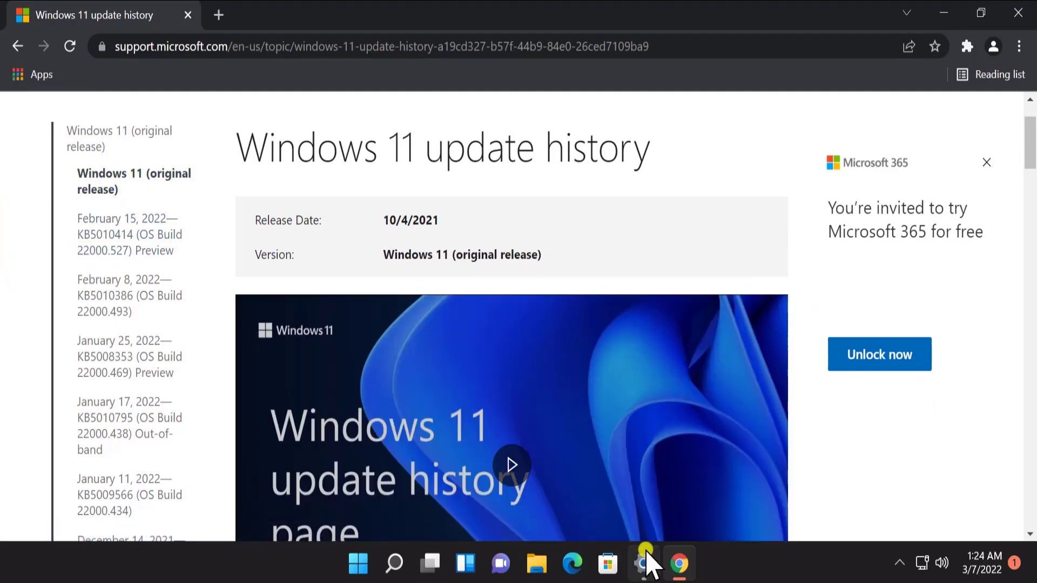
{"action": "left_click", "coordinate": [646, 564]}
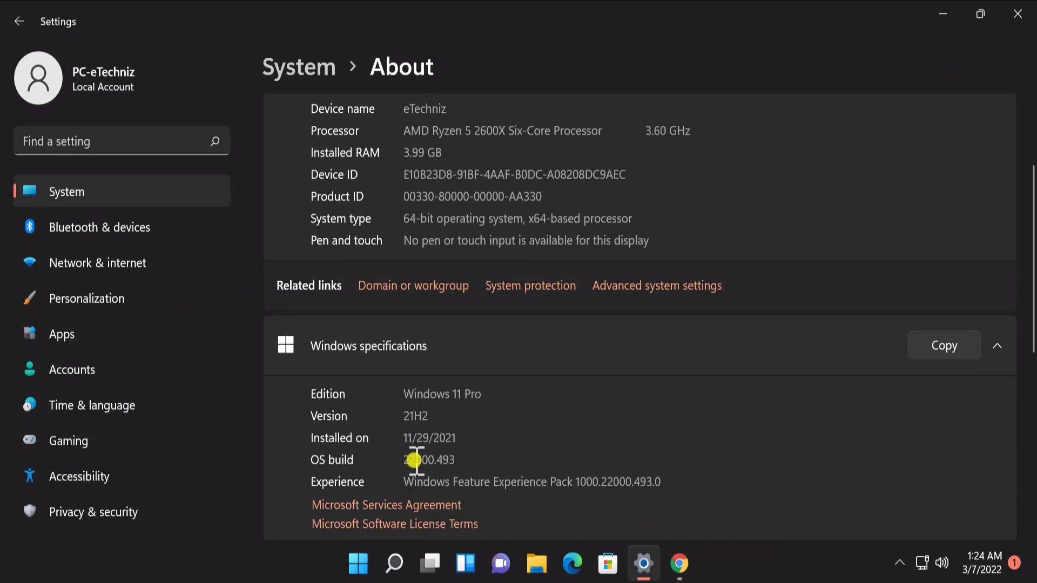
{"action": "left_click", "coordinate": [944, 15]}
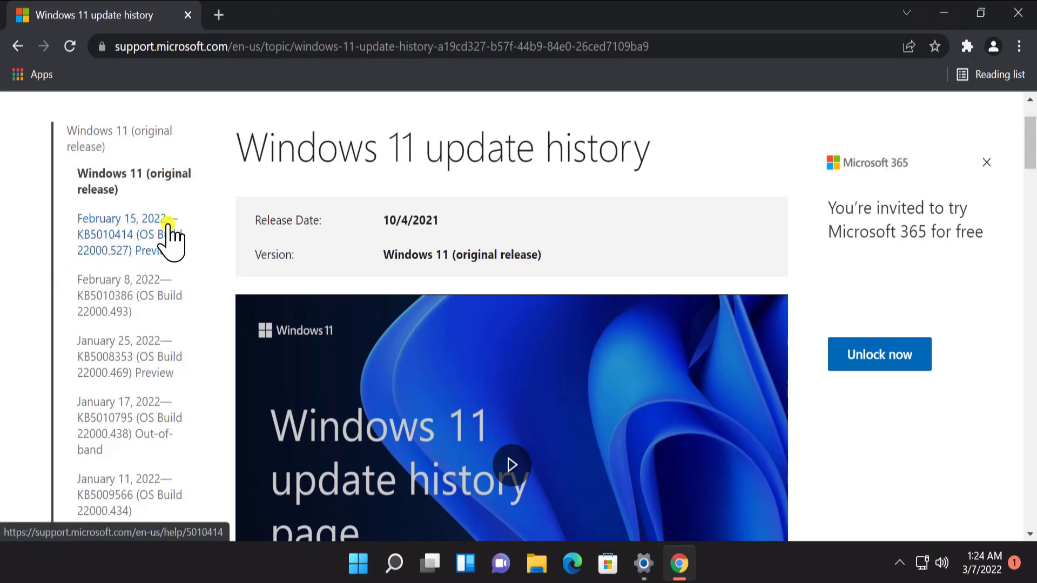
- Select the newest update number, KB5010414, in the update history list
{"action": "left_click", "coordinate": [74, 238]}
{"action": "left_click_drag", "start_coordinate": [74, 238], "coordinate": [134, 234]}
{"action": "key", "text": "ctrl+c"}
{"action": "left_click", "coordinate": [218, 15]}
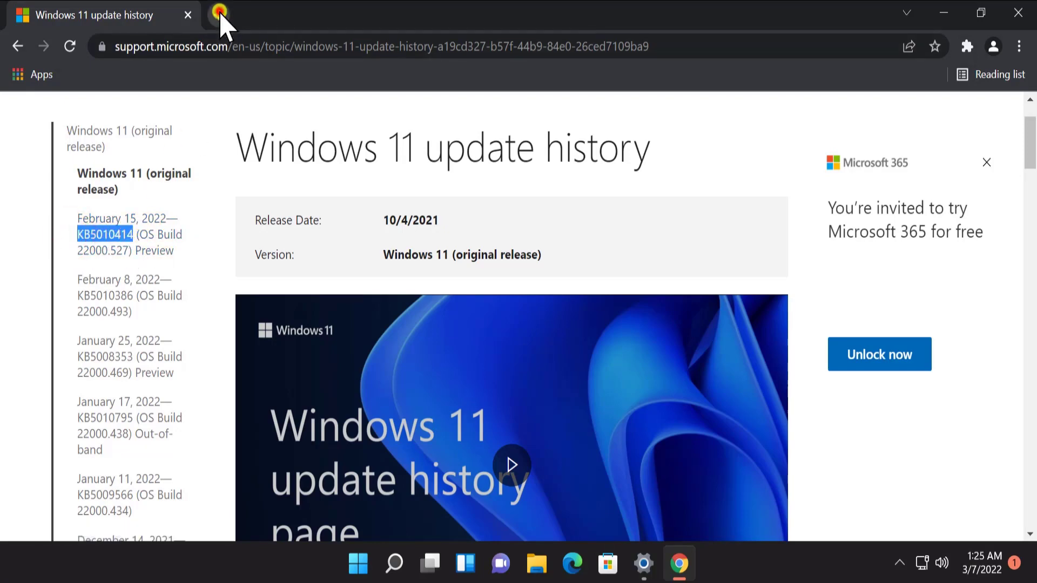
- Search Google for 'microsoft update catalog' in the new tab
{"action": "left_click", "coordinate": [232, 42]}
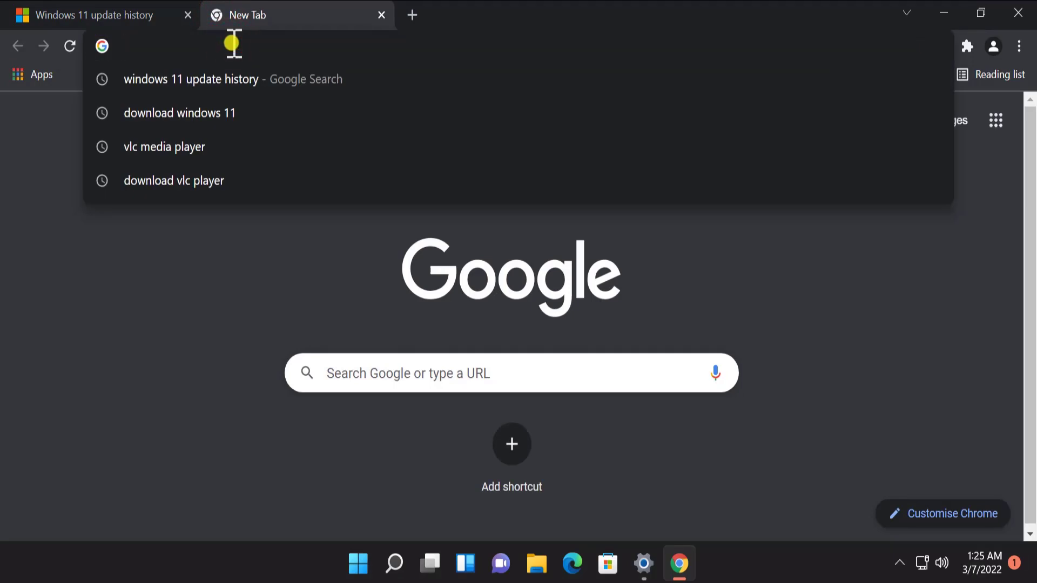
{"action": "type", "text": "micr"}
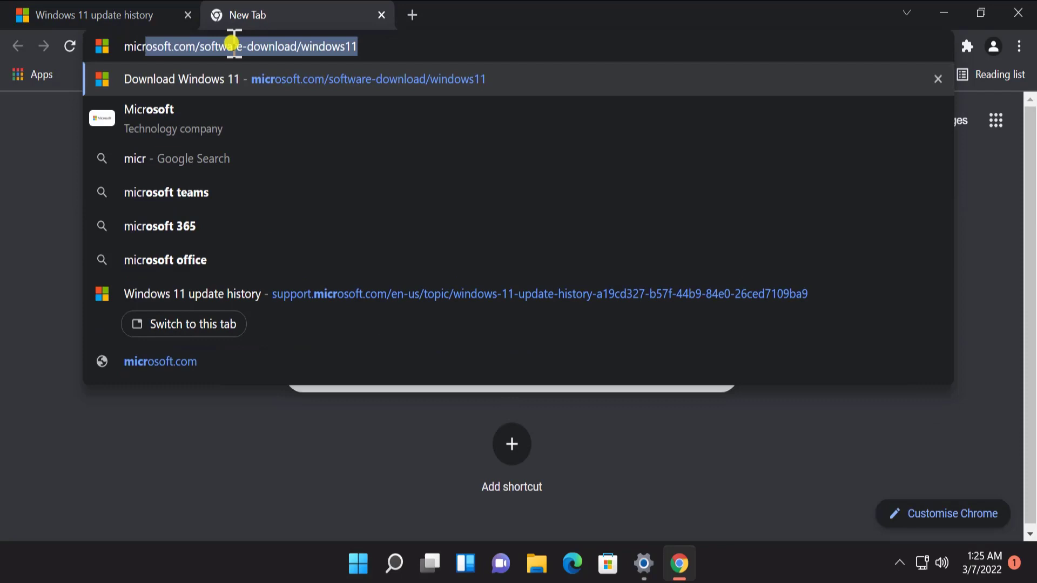
{"action": "type", "text": "osoft"}
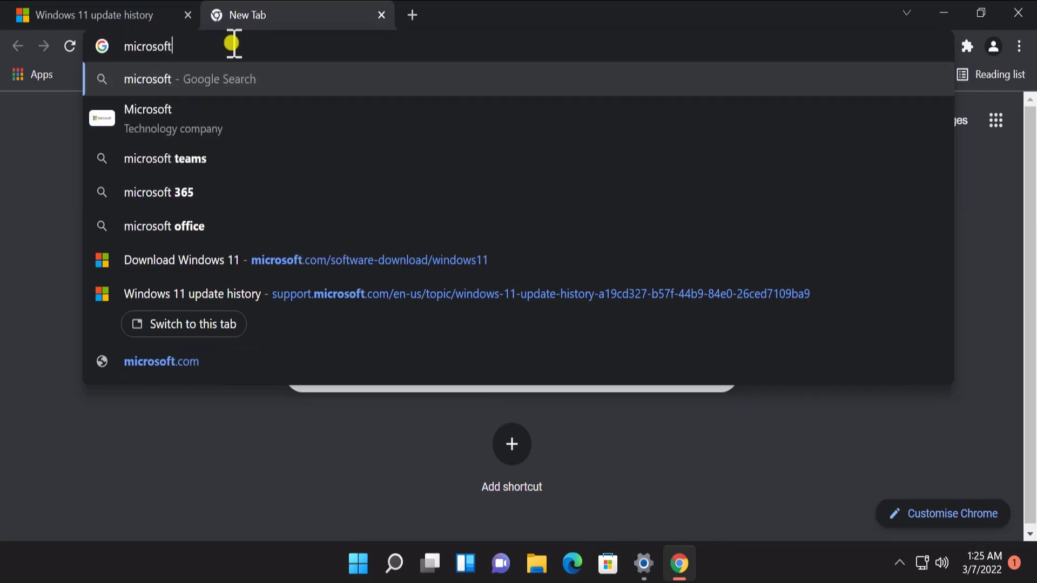
{"action": "type", "text": " update catalo"}
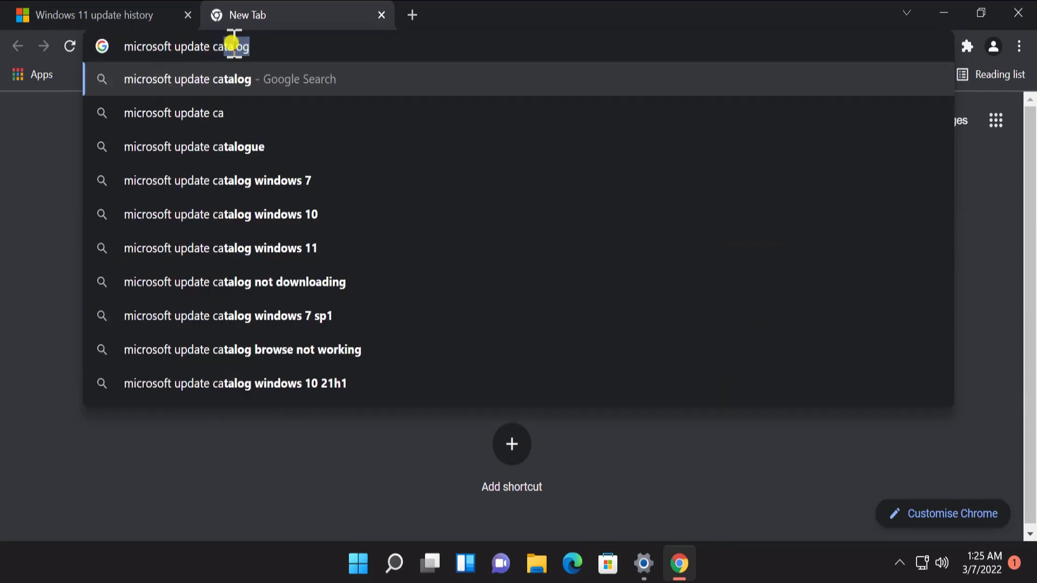
{"action": "type", "text": "g"}
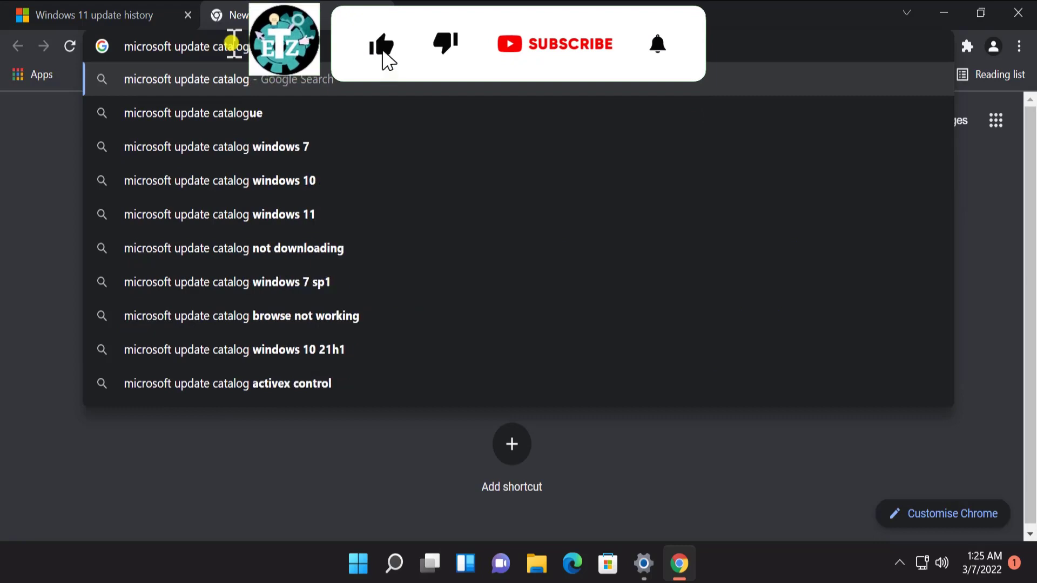
{"action": "key", "text": "Return"}
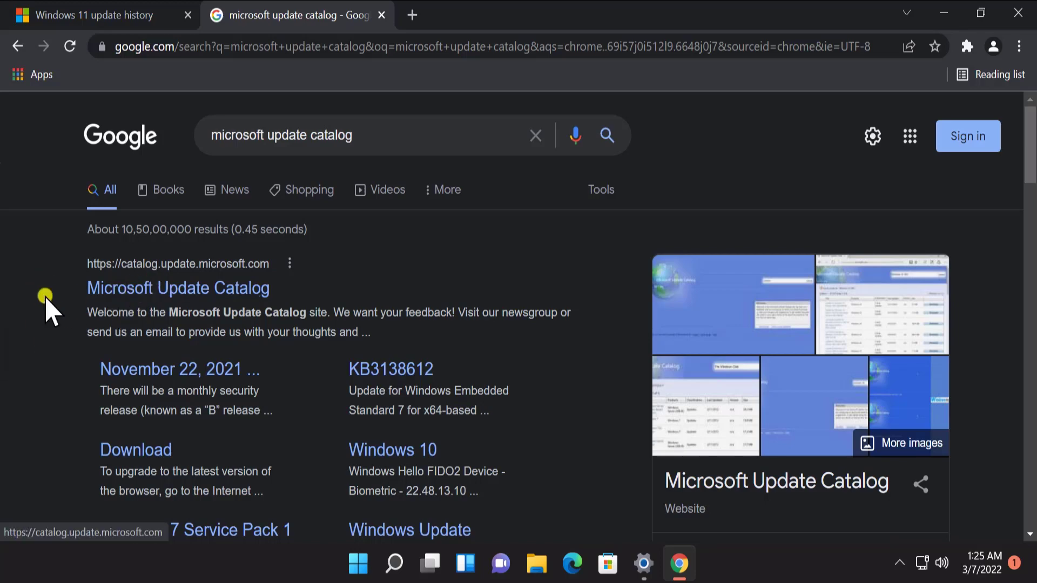
- Open the Microsoft Update Catalog site and search it for the pasted KB5010414
{"action": "left_click", "coordinate": [244, 289]}
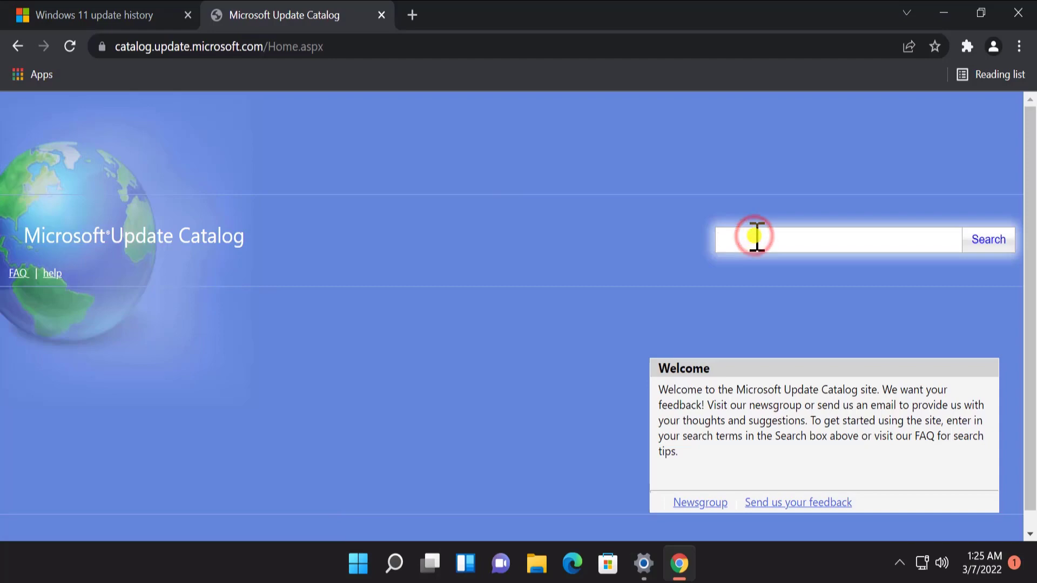
{"action": "key", "text": "ctrl+v"}
{"action": "left_click", "coordinate": [989, 240]}
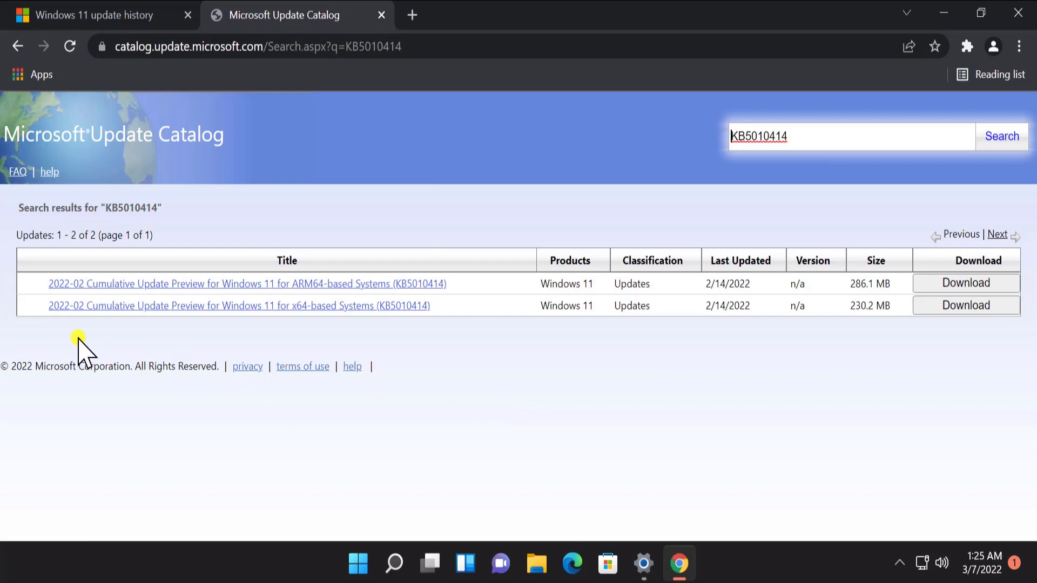
{"action": "left_click", "coordinate": [644, 563]}
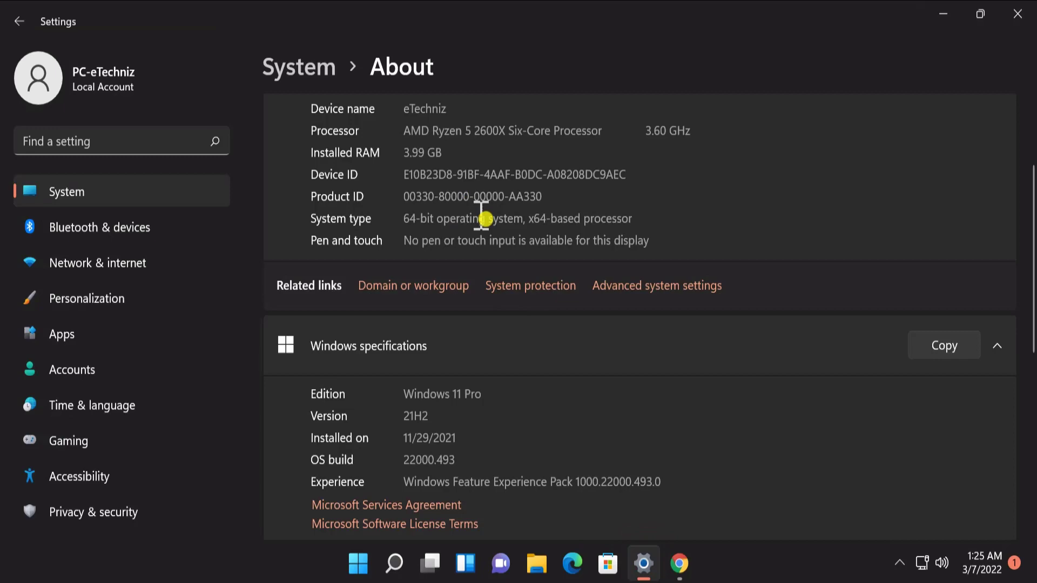
{"action": "left_click_drag", "start_coordinate": [488, 219], "coordinate": [594, 219]}
{"action": "left_click", "coordinate": [946, 12]}
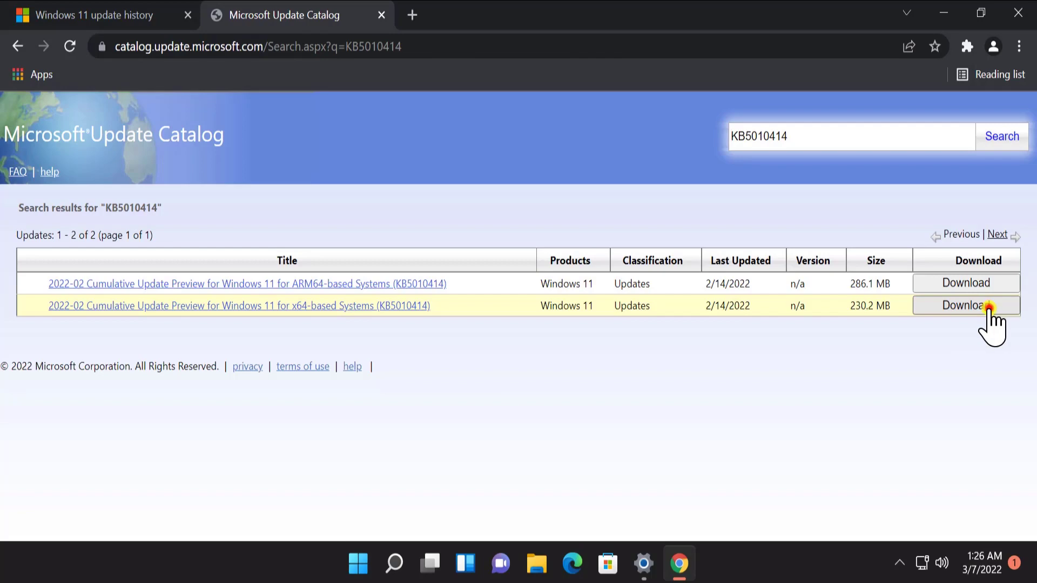
- Open the x64 KB5010414 download window and try its .msu file link
{"action": "left_click", "coordinate": [989, 306]}
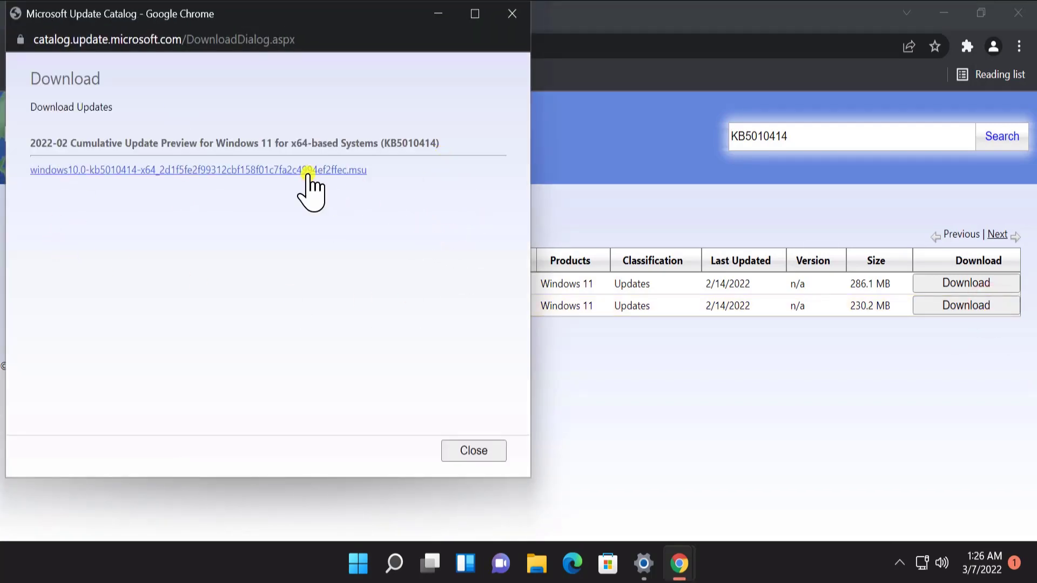
{"action": "left_click", "coordinate": [266, 170]}
- Copy the x64 .msu link address, load it in a new tab, and save it to Downloads
{"action": "right_click", "coordinate": [339, 171]}
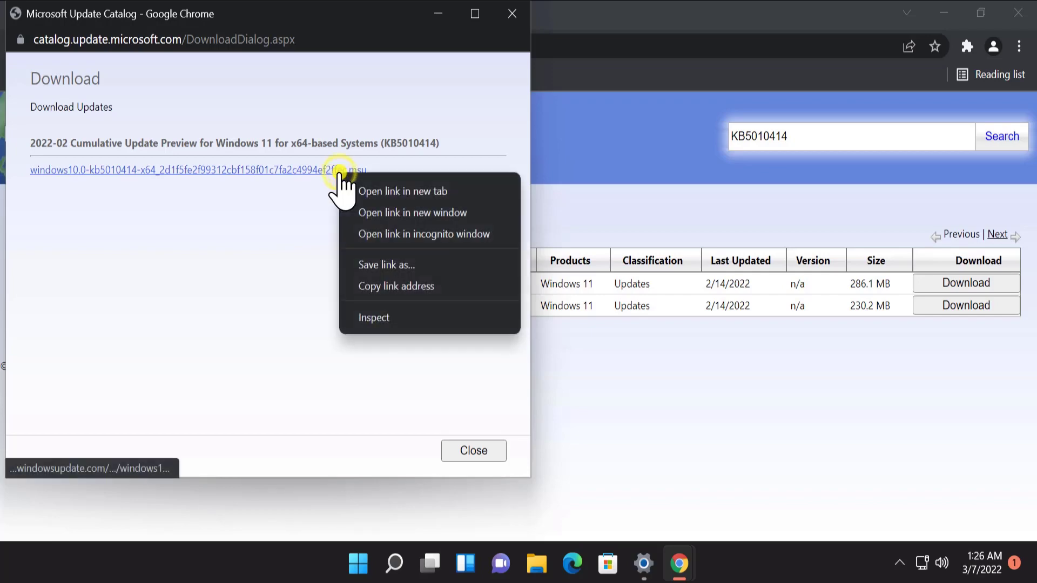
{"action": "left_click", "coordinate": [389, 286]}
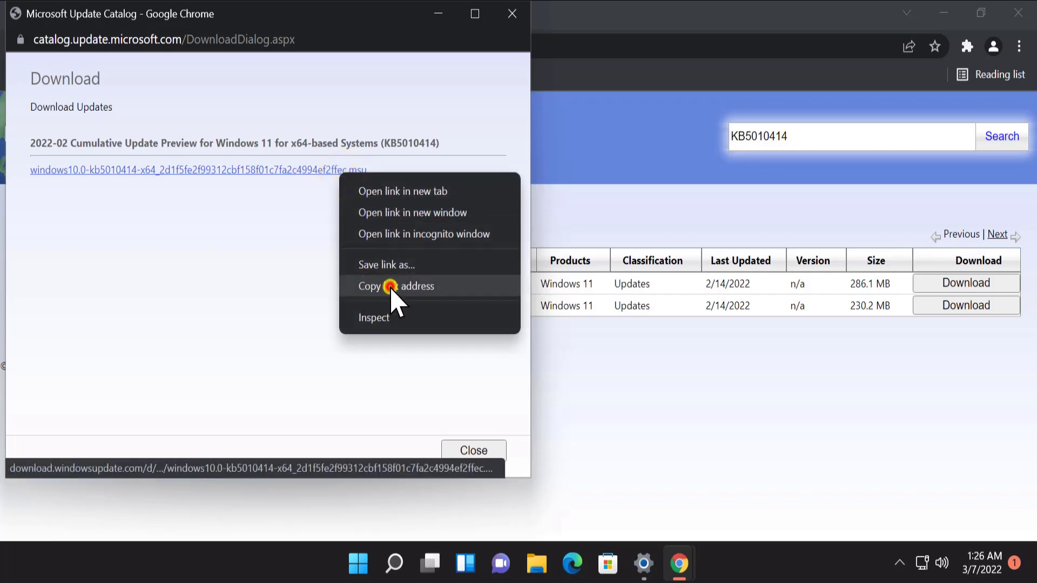
{"action": "left_click", "coordinate": [439, 14]}
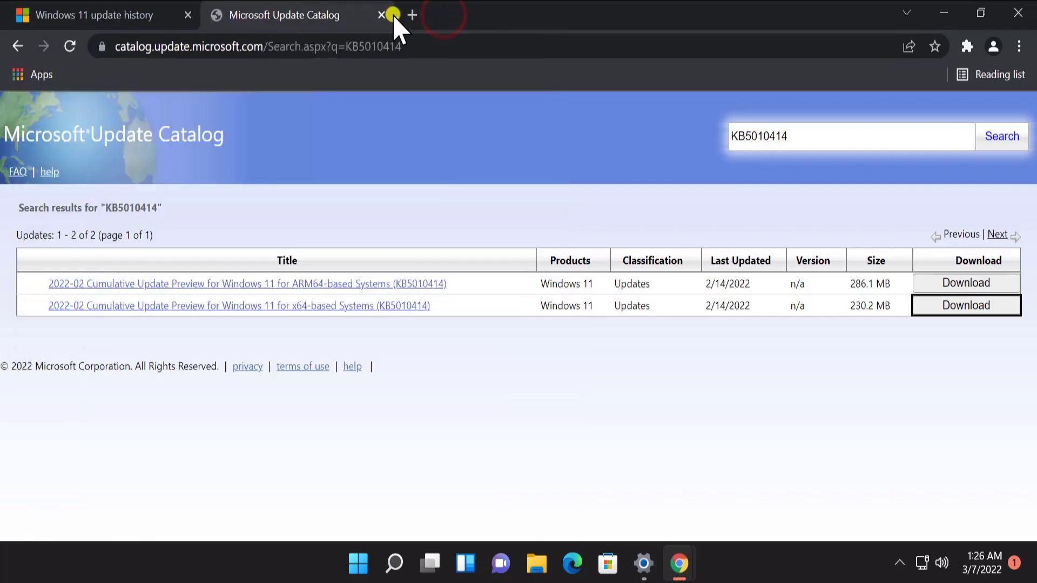
{"action": "left_click", "coordinate": [412, 15]}
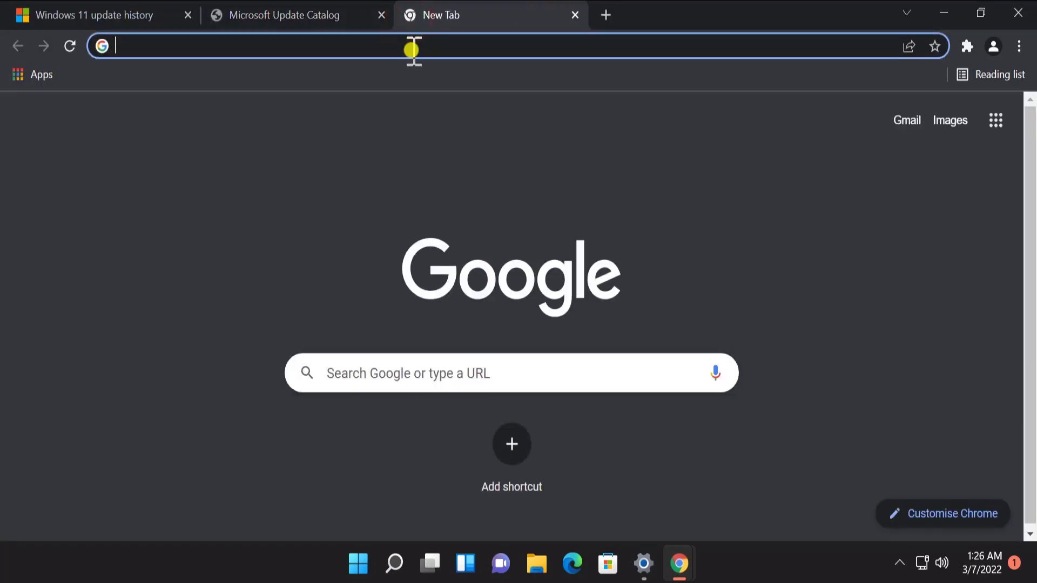
{"action": "key", "text": "ctrl+v"}
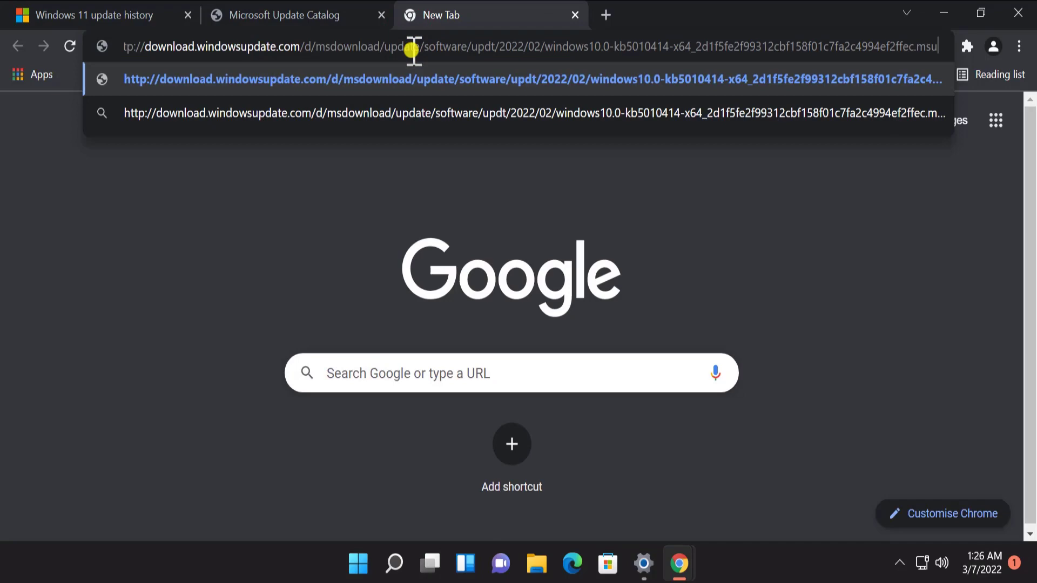
{"action": "key", "text": "Return"}
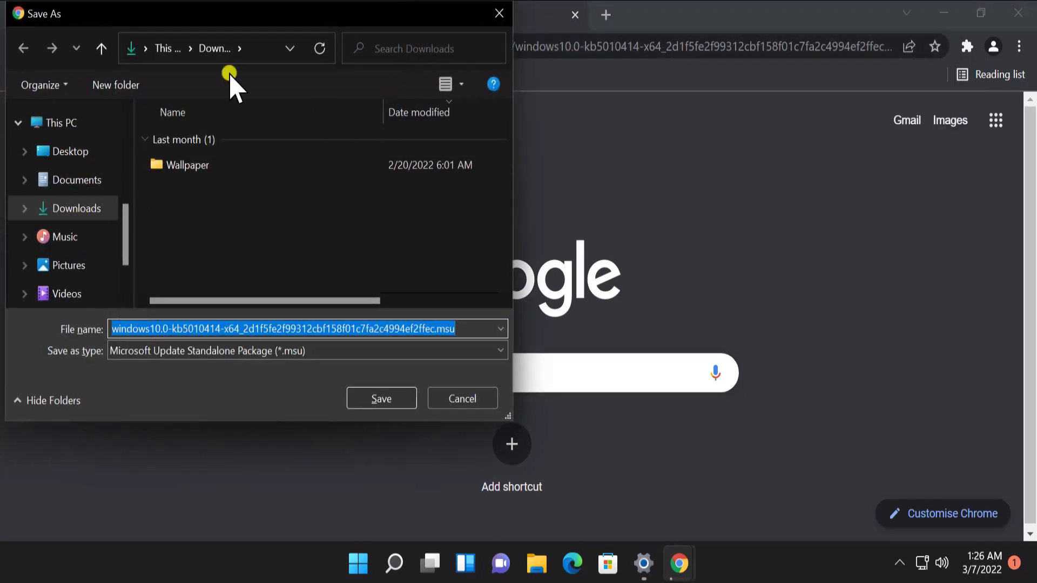
{"action": "left_click", "coordinate": [84, 209]}
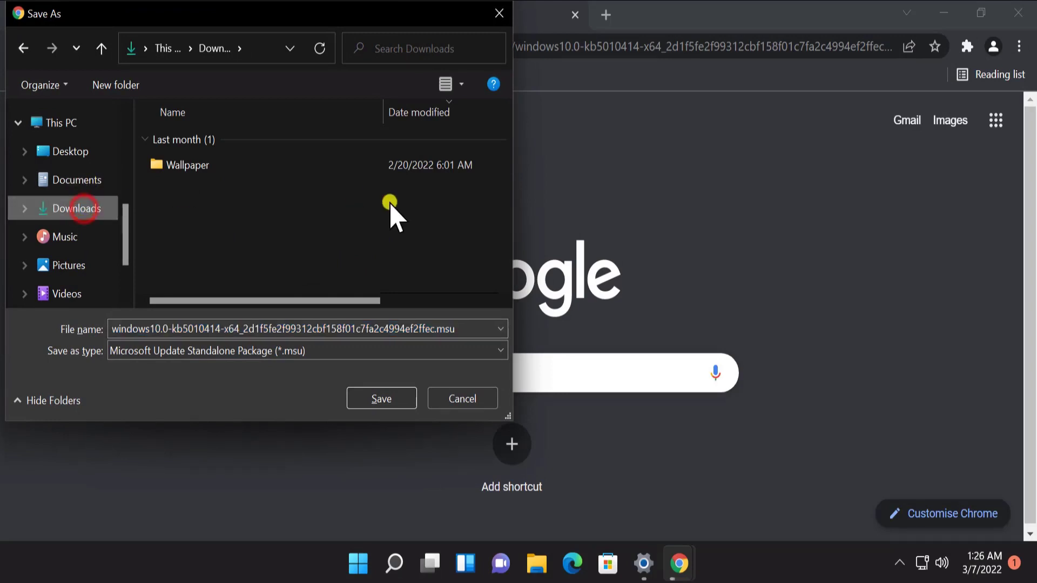
{"action": "left_click", "coordinate": [375, 400]}
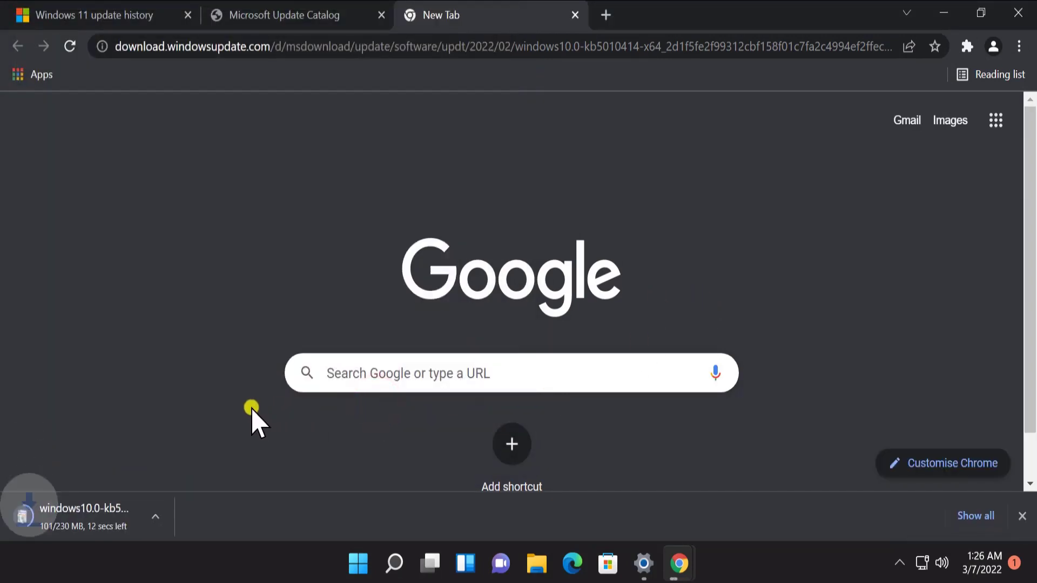
- Show Chrome's full downloads list with the finished KB5010414 .msu file
{"action": "left_click", "coordinate": [980, 516]}
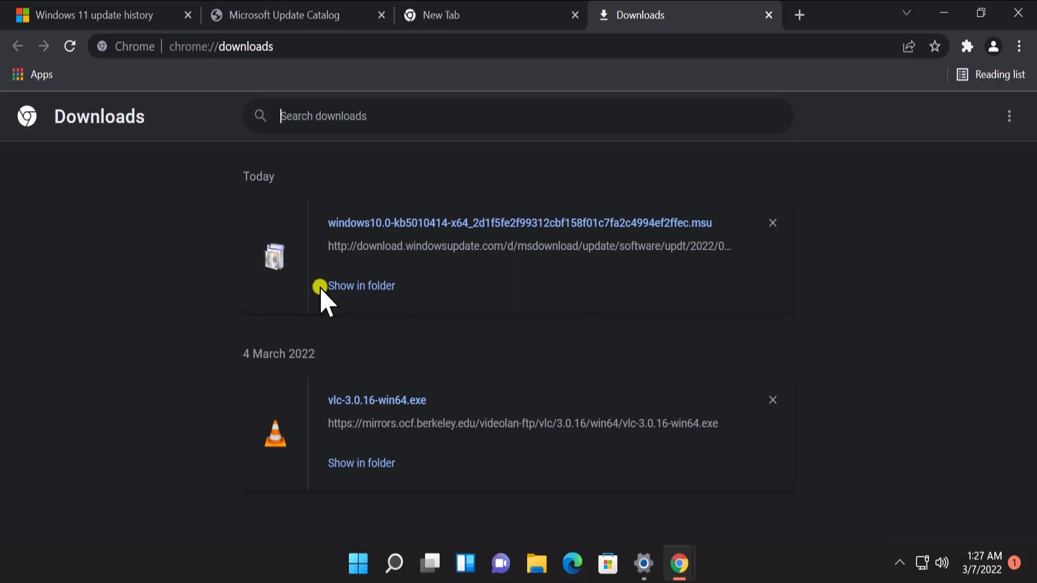
- Run the downloaded .msu from the Downloads folder in the Standalone Installer, then close Explorer
{"action": "left_click", "coordinate": [353, 289]}
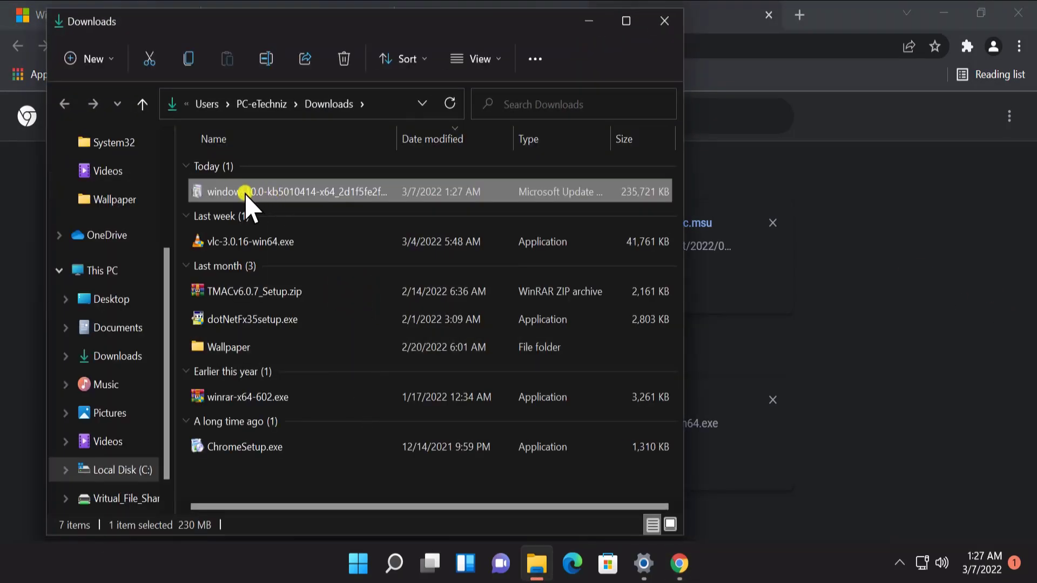
{"action": "double_click", "coordinate": [329, 192]}
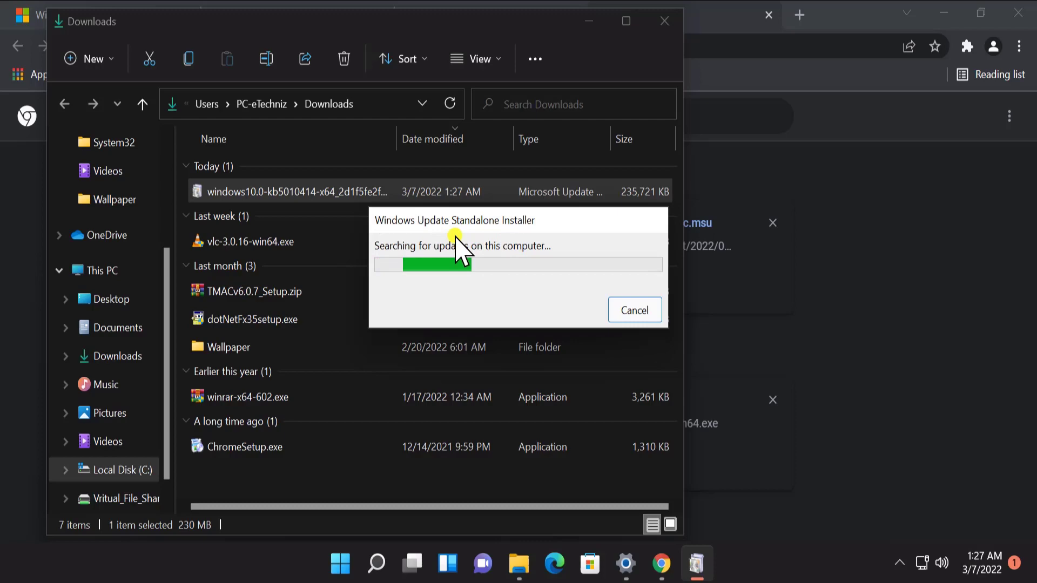
{"action": "left_click", "coordinate": [670, 21]}
{"action": "left_click", "coordinate": [671, 21]}
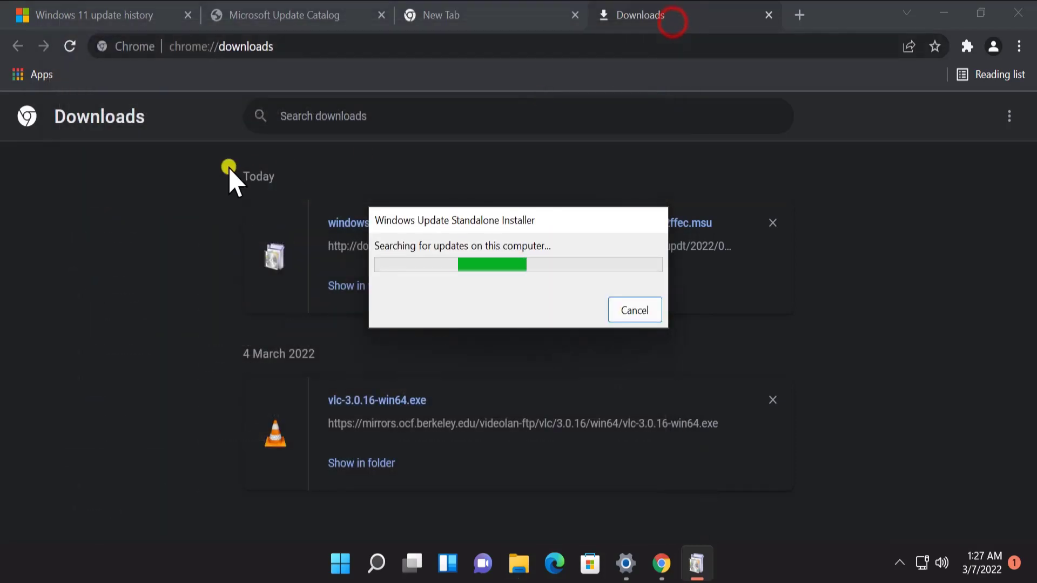
- Close the New Tab, Downloads and Microsoft Update Catalog tabs, then quit Chrome
{"action": "left_click", "coordinate": [575, 14]}
{"action": "left_click", "coordinate": [577, 15]}
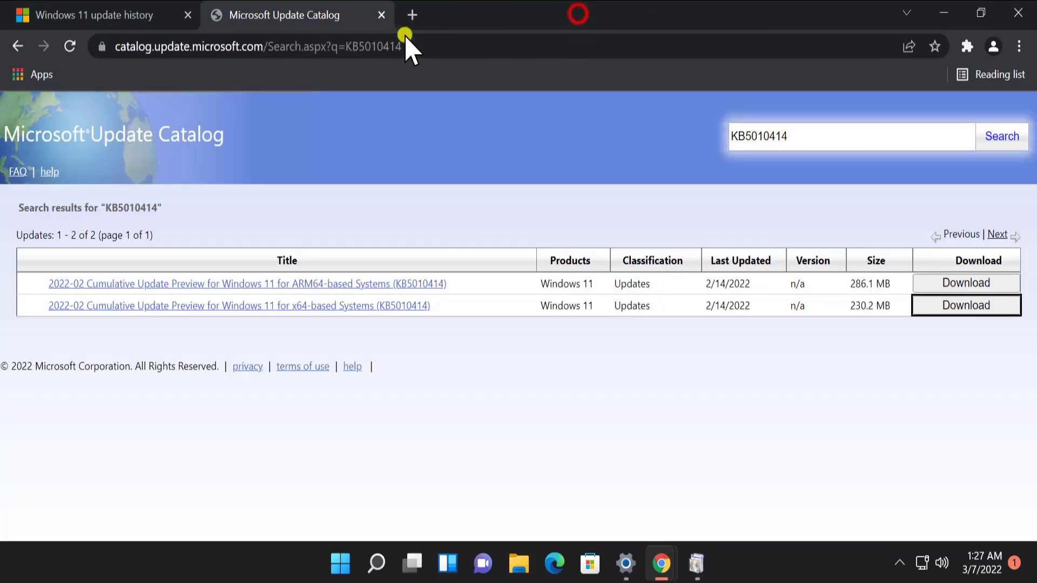
{"action": "left_click", "coordinate": [382, 16]}
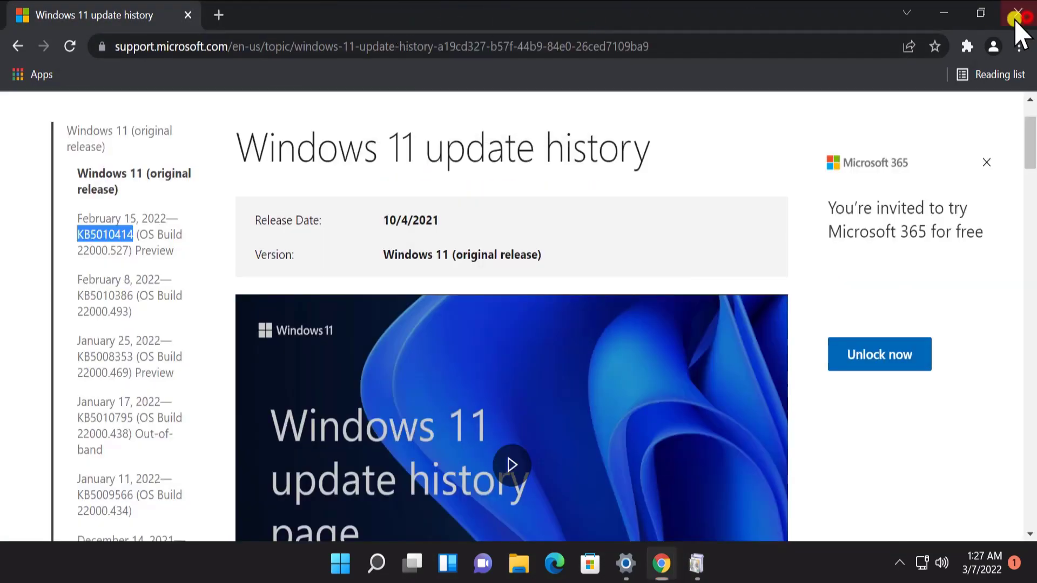
{"action": "left_click", "coordinate": [1018, 16]}
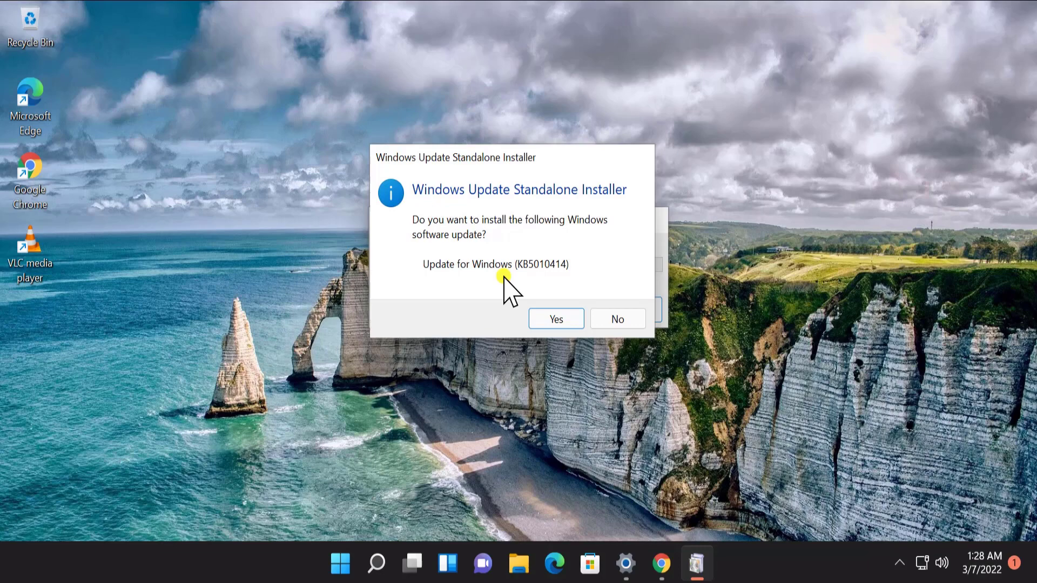
- Answer No to installing KB5010414 and acknowledge the 'operation was canceled' message
{"action": "left_click", "coordinate": [608, 314]}
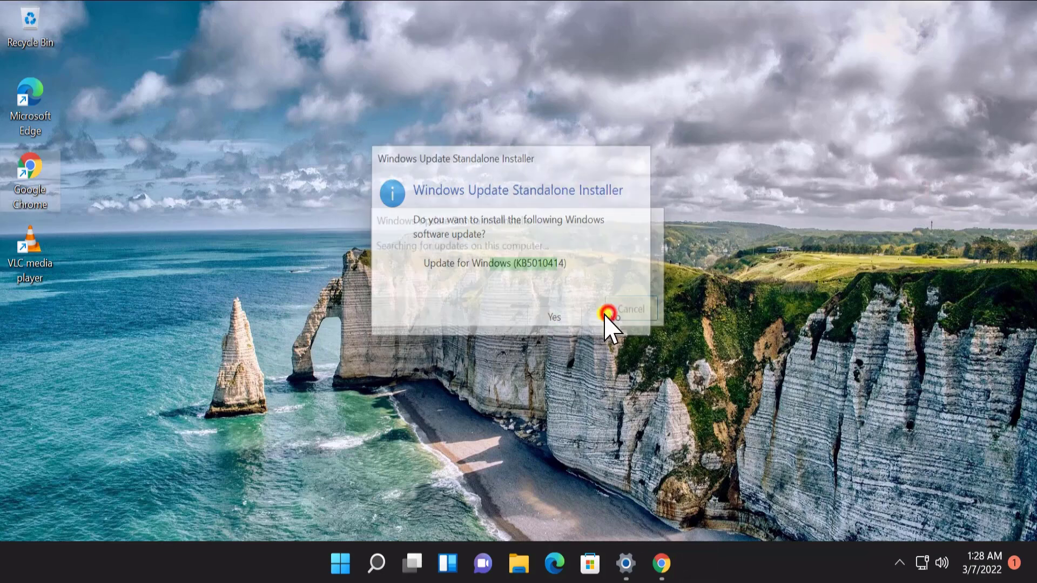
{"action": "left_click", "coordinate": [609, 315]}
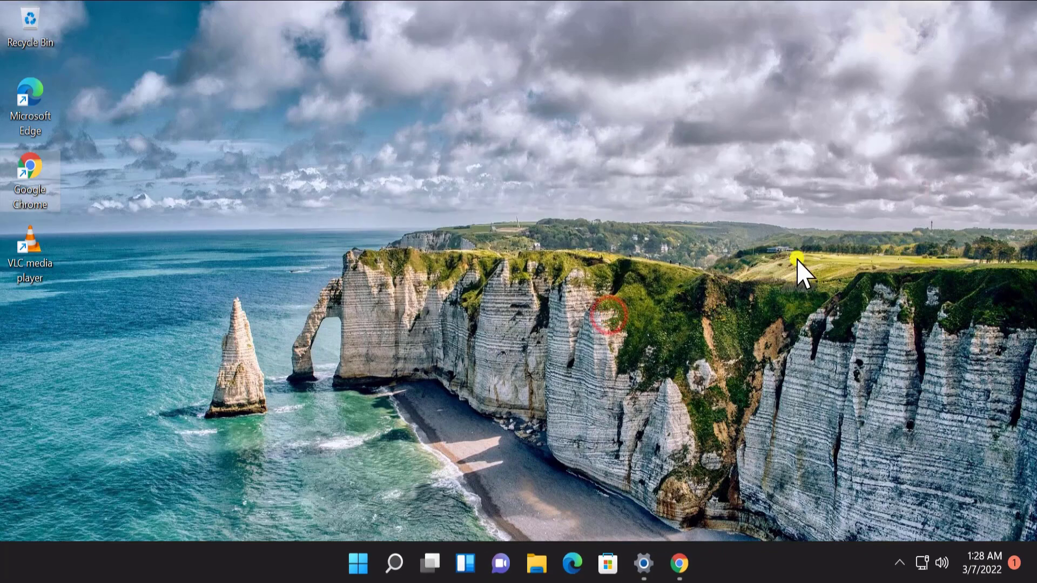